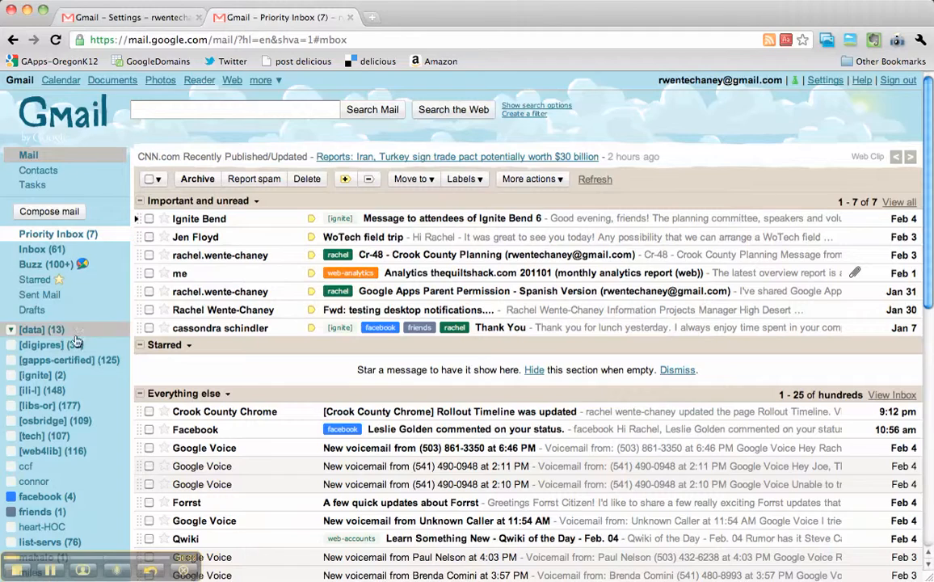
pyautogui.scroll(-2, 61, 396)
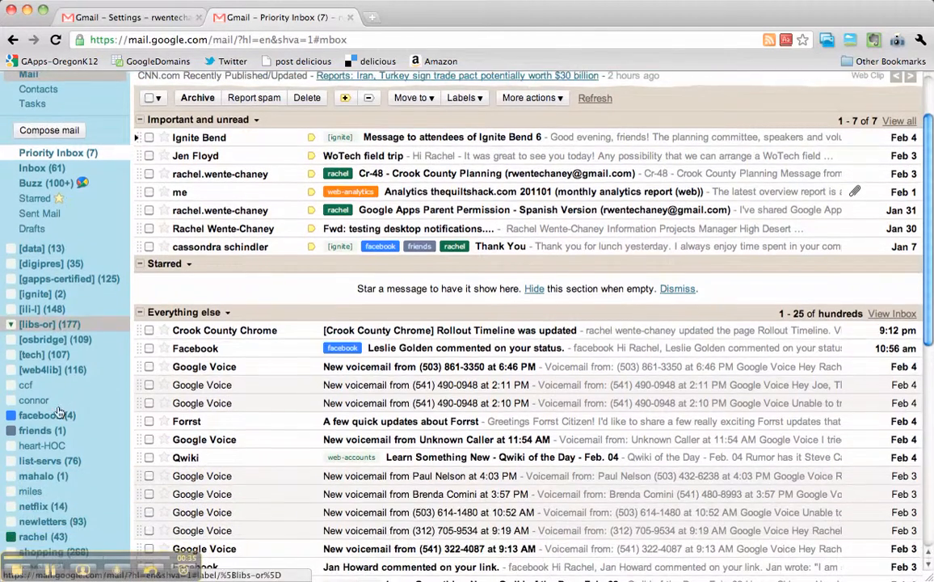
pyautogui.scroll(-2, 51, 459)
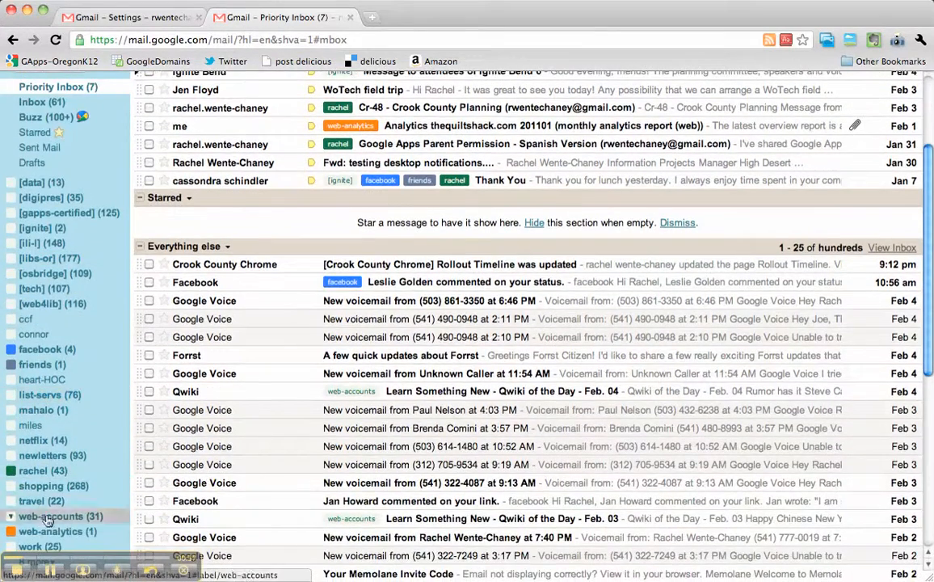
pyautogui.scroll(4, 50, 392)
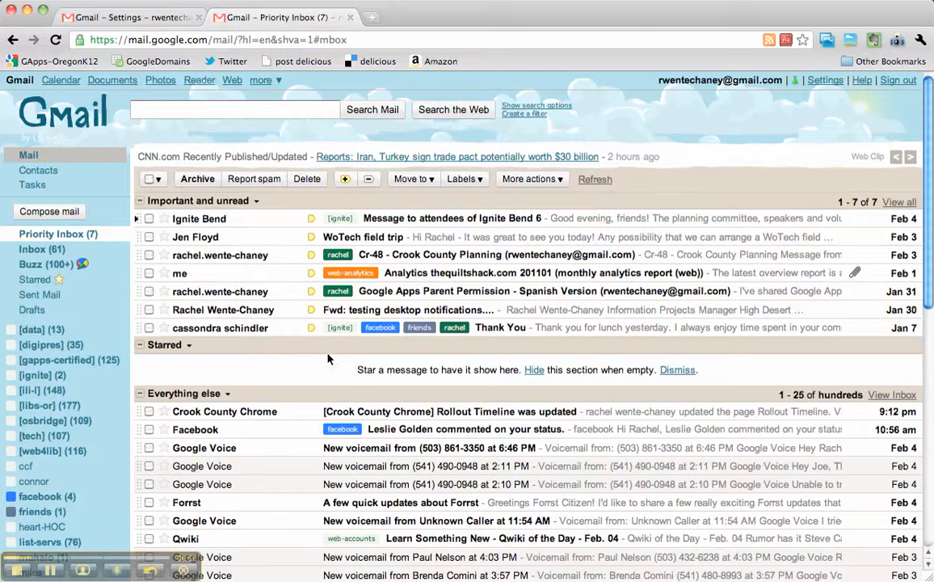
# - Create a new label named "ccms" in the label settings
pyautogui.click(824, 81)
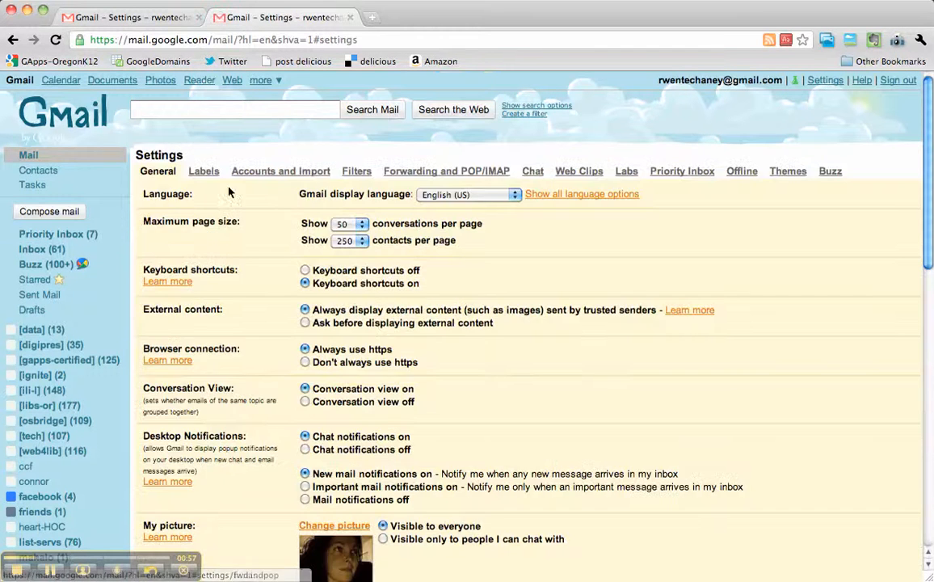
pyautogui.click(214, 176)
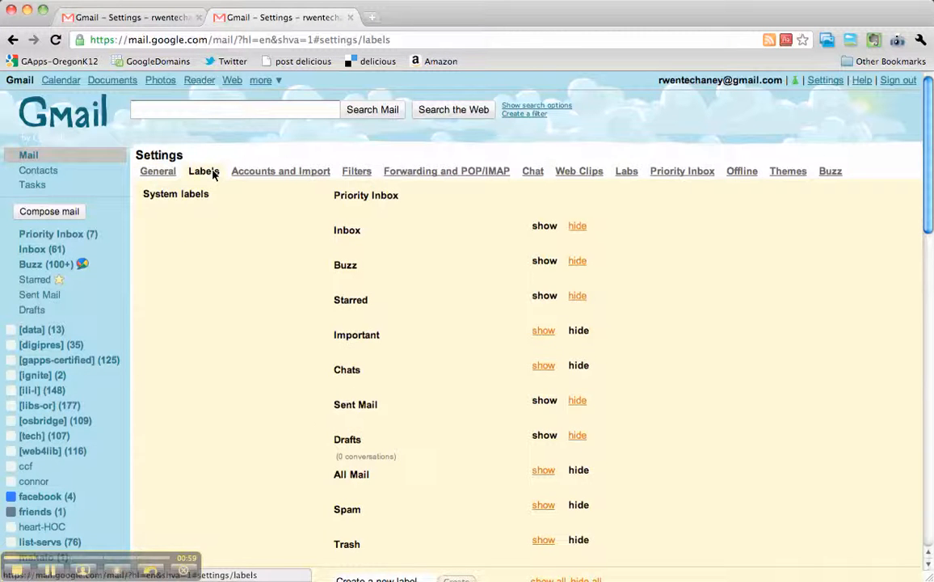
pyautogui.scroll(-5, 366, 258)
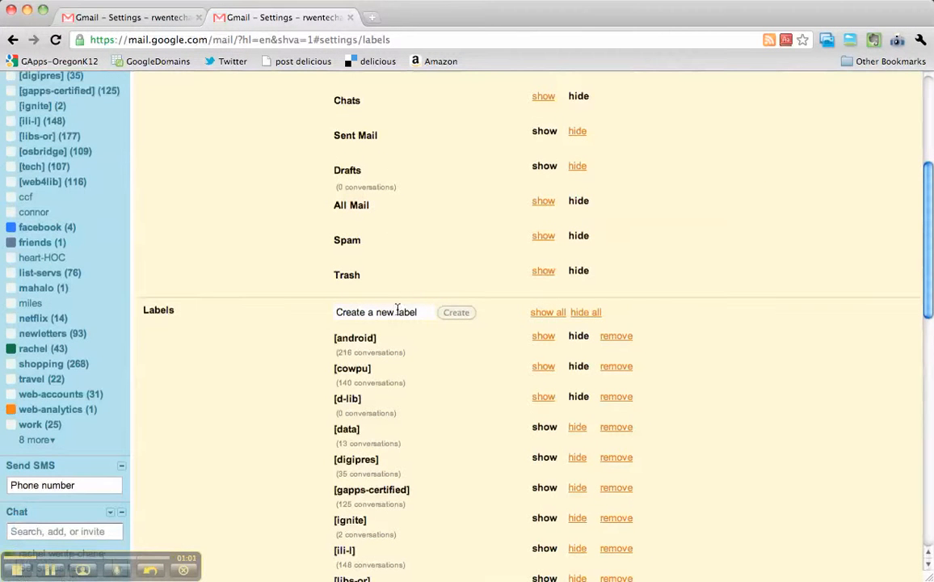
pyautogui.scroll(3, 375, 242)
pyautogui.scroll(-4, 375, 242)
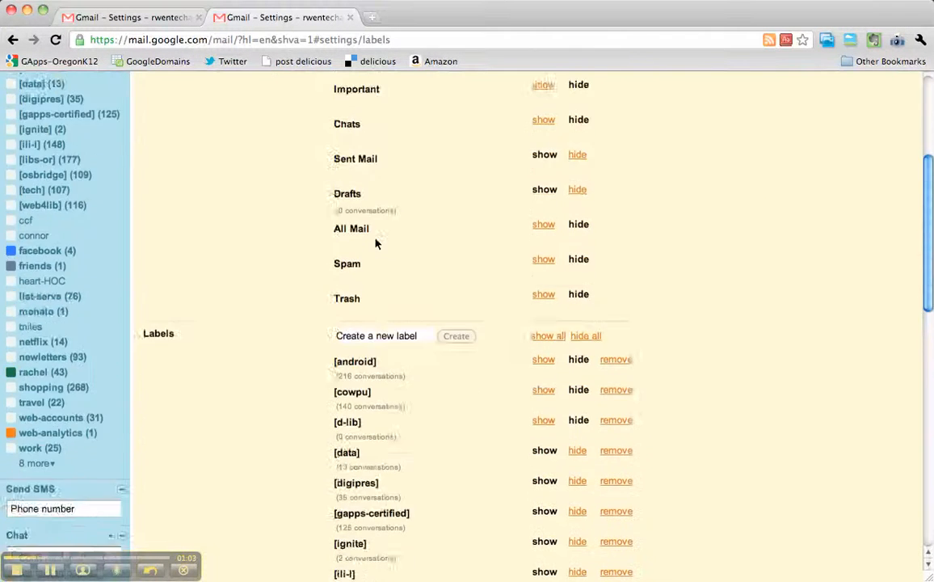
pyautogui.click(377, 273)
pyautogui.write('ccms')
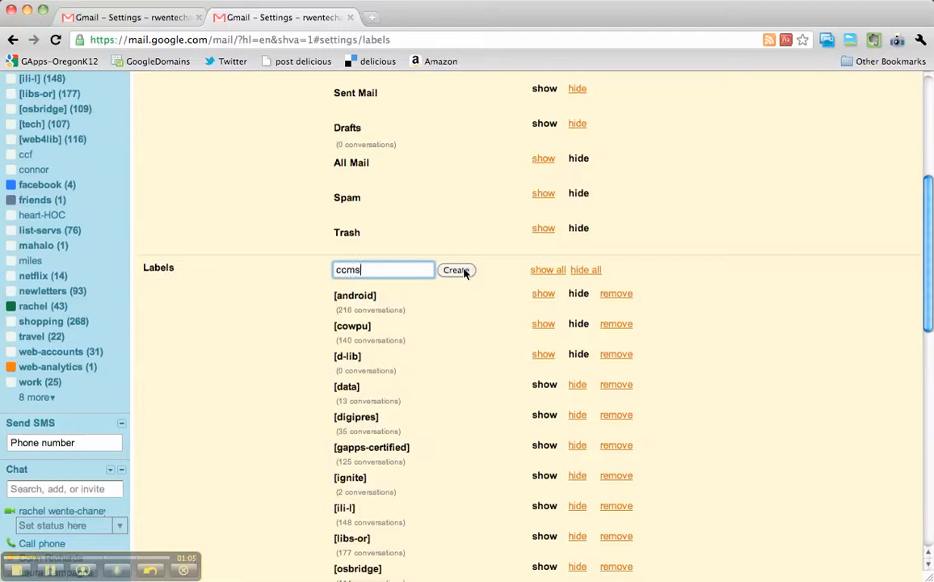
pyautogui.click(458, 271)
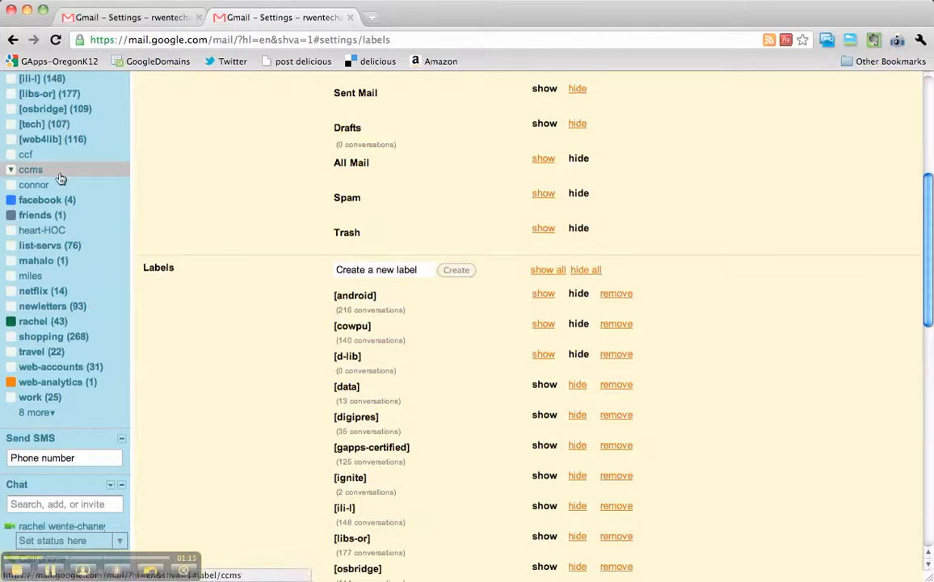
# - Open the "WoTech field trip" message from the Priority Inbox and apply a newly created label "cr-48" to it
pyautogui.scroll(5, 184, 228)
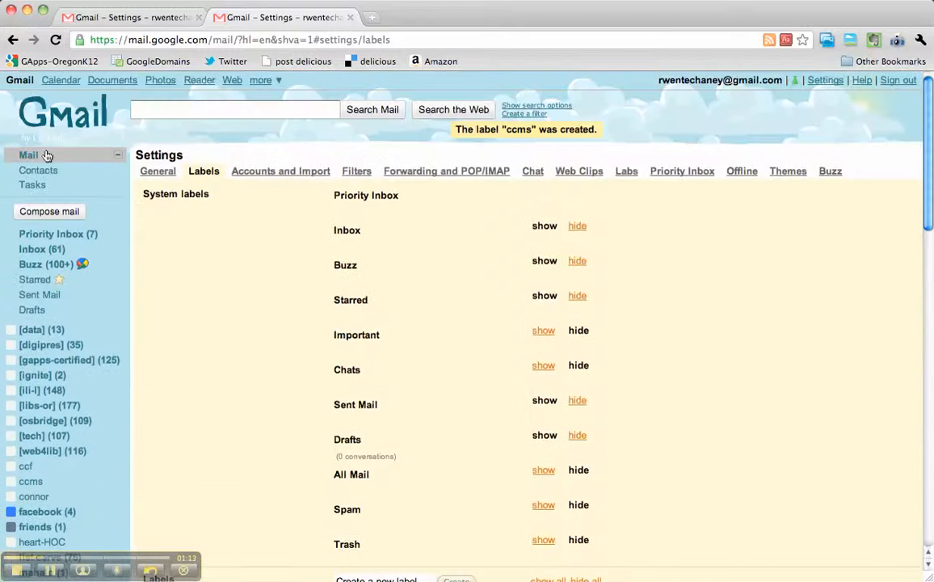
pyautogui.click(29, 155)
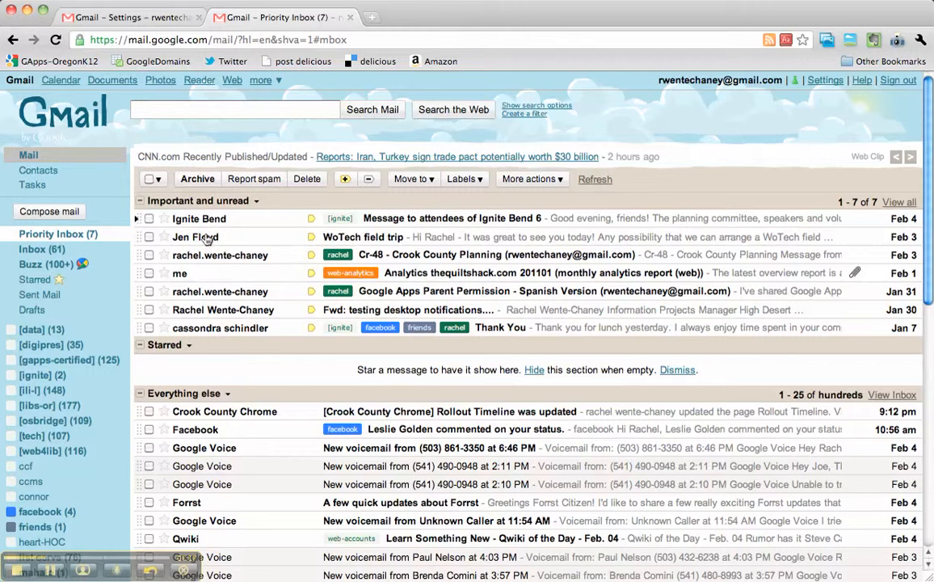
pyautogui.click(205, 242)
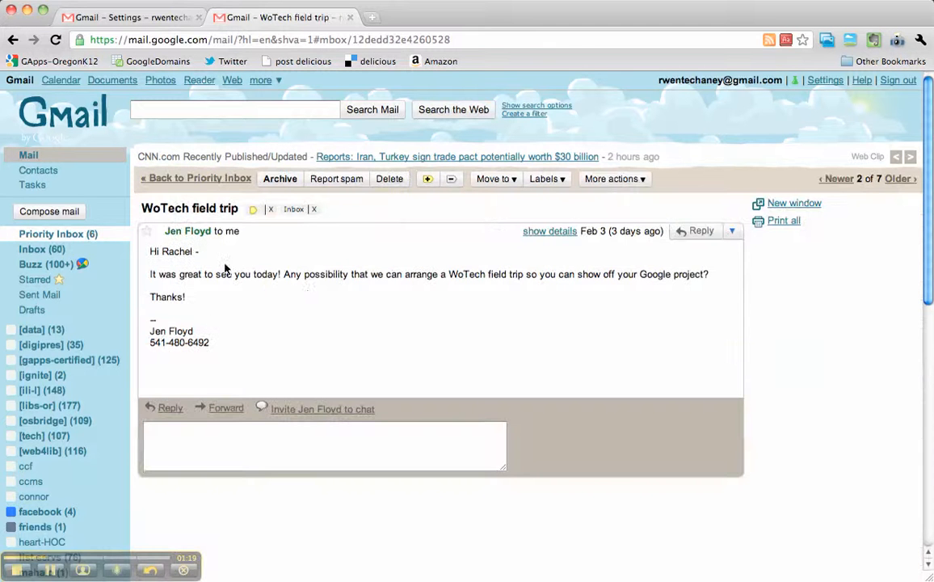
pyautogui.click(563, 180)
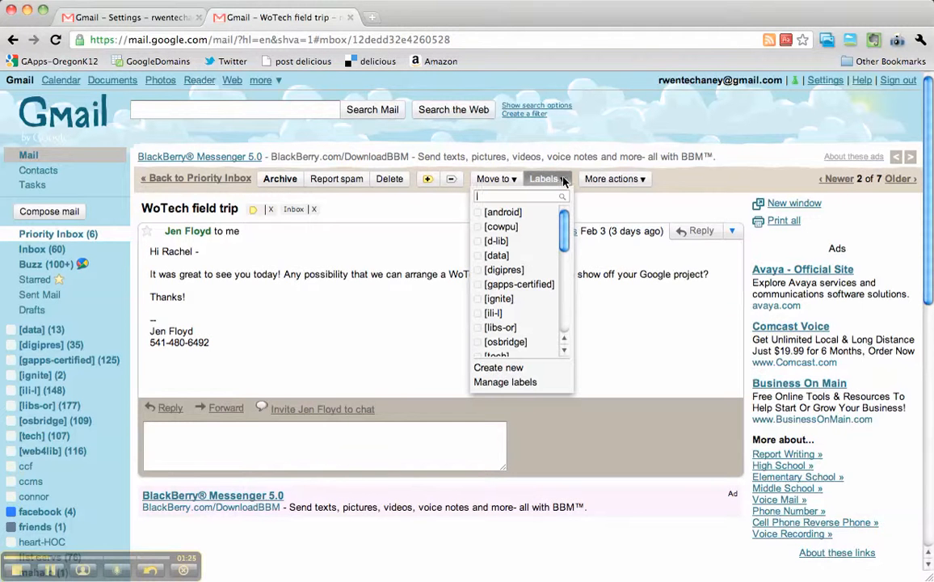
pyautogui.click(508, 369)
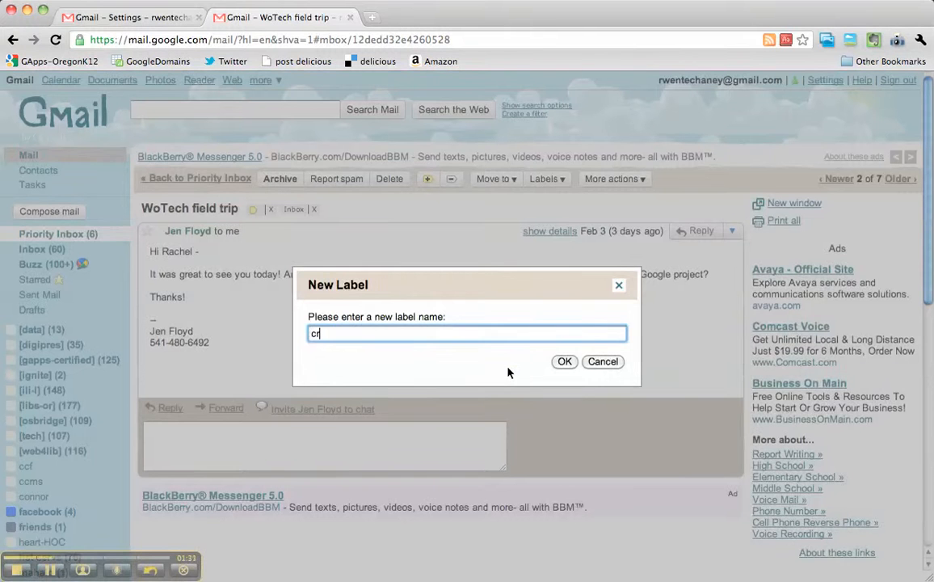
pyautogui.click(564, 361)
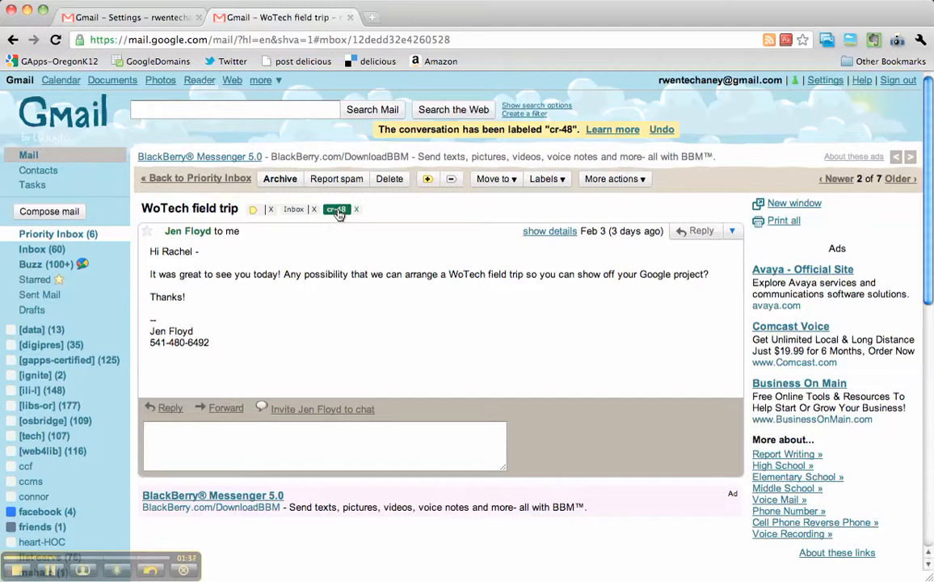
# - Add the existing labels "ccms" and "[cowpu]" to the open "WoTech field trip" message
pyautogui.click(561, 181)
pyautogui.scroll(-3, 517, 252)
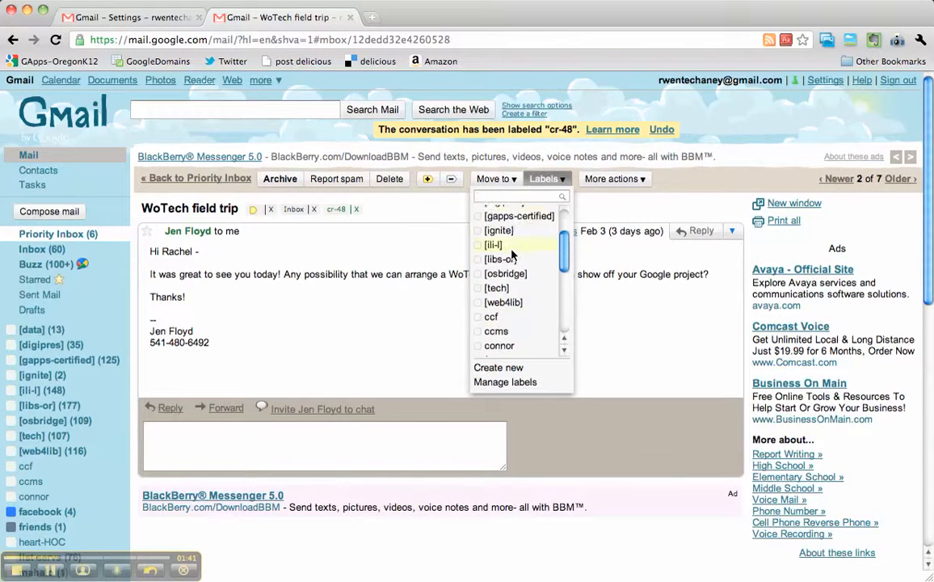
pyautogui.click(493, 287)
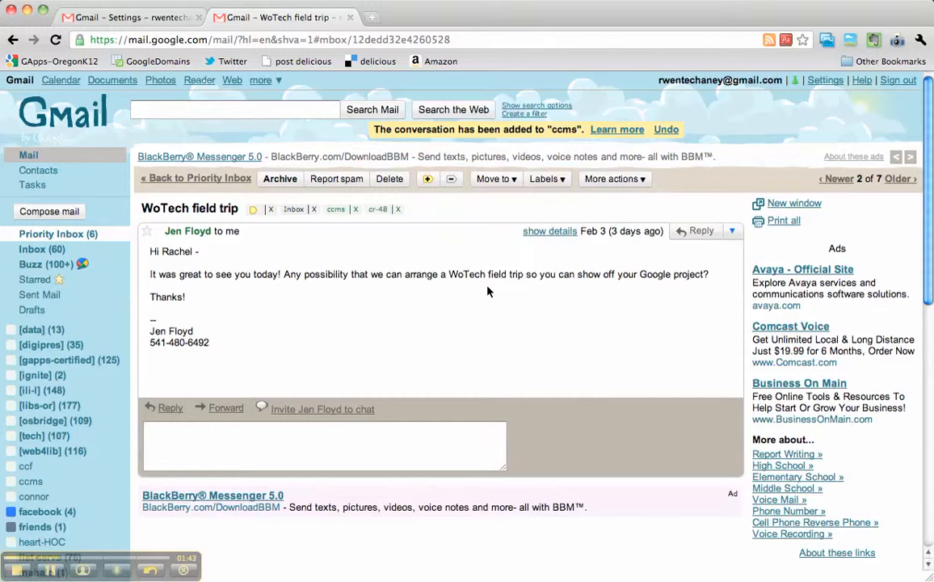
pyautogui.click(561, 181)
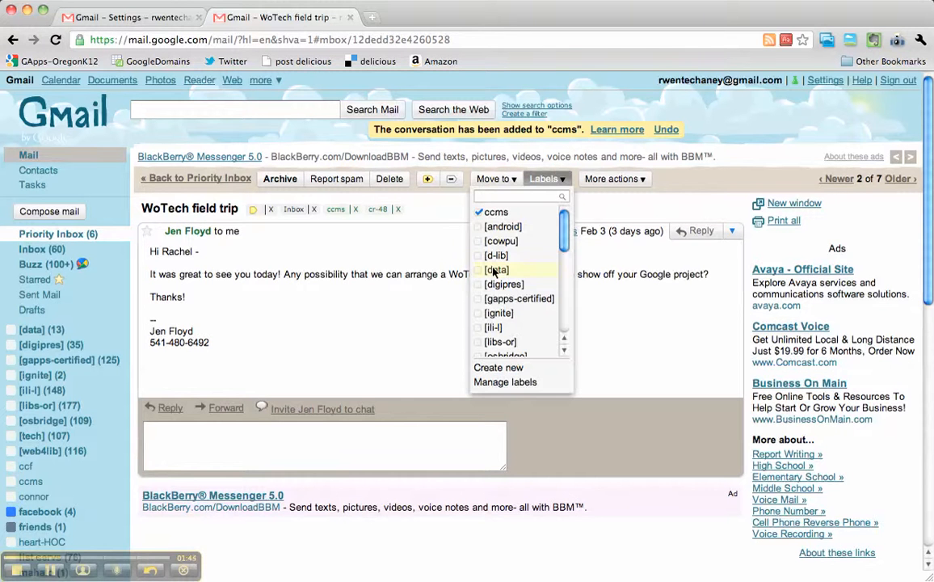
pyautogui.click(501, 241)
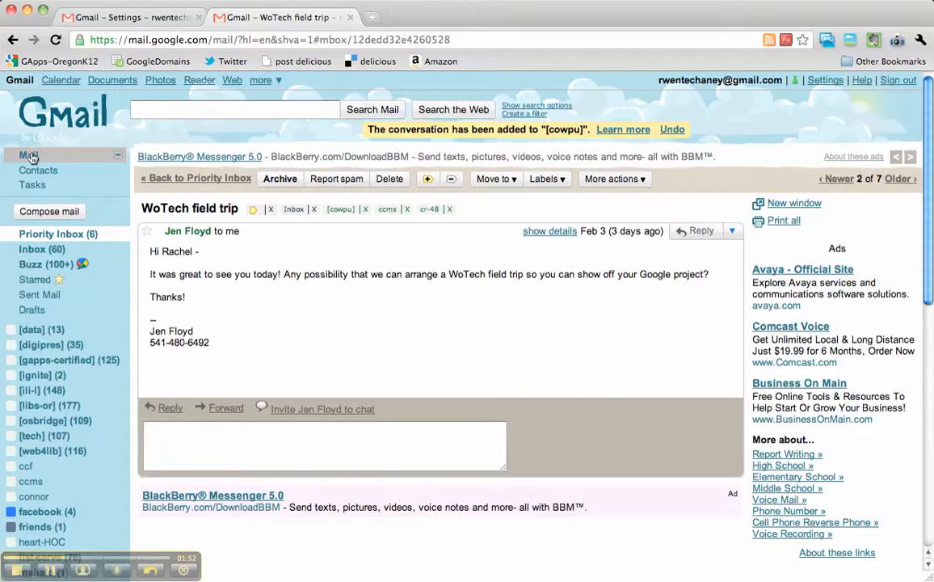
pyautogui.click(561, 180)
pyautogui.click(561, 179)
# - Apply the label named after the account owner to the Ignite Bend 6, WoTech field trip, Analytics report and desktop notifications messages in the Priority Inbox
pyautogui.click(33, 155)
pyautogui.click(150, 219)
pyautogui.click(148, 237)
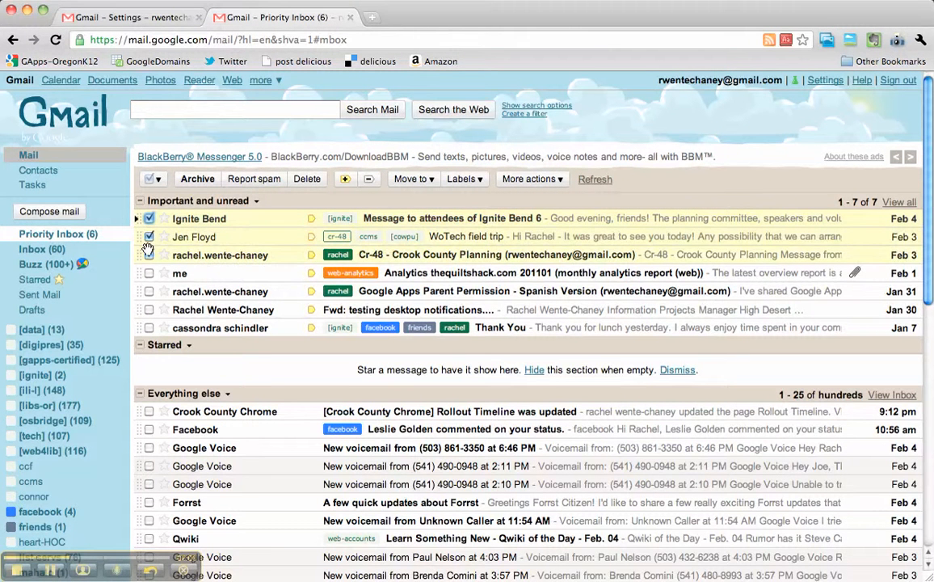
pyautogui.click(150, 273)
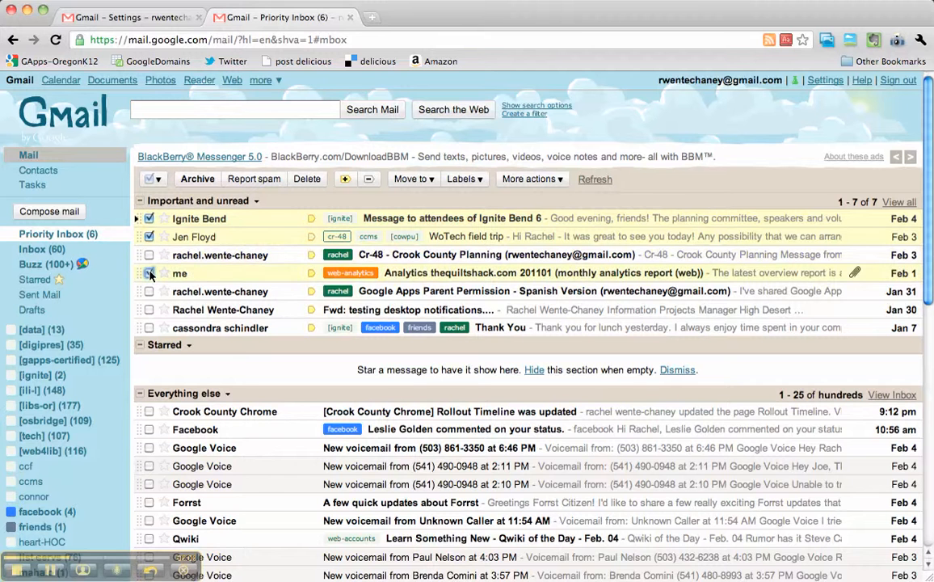
pyautogui.click(149, 309)
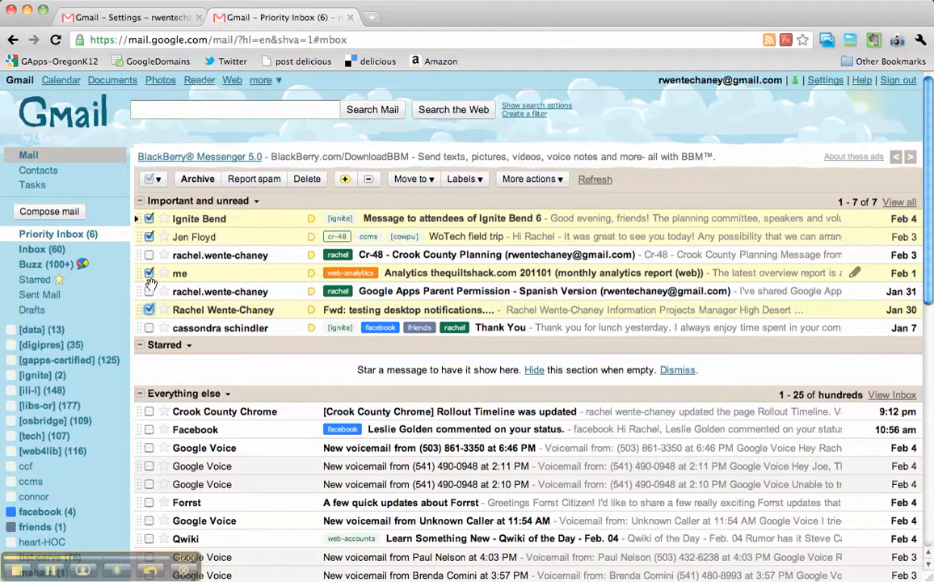
pyautogui.click(466, 178)
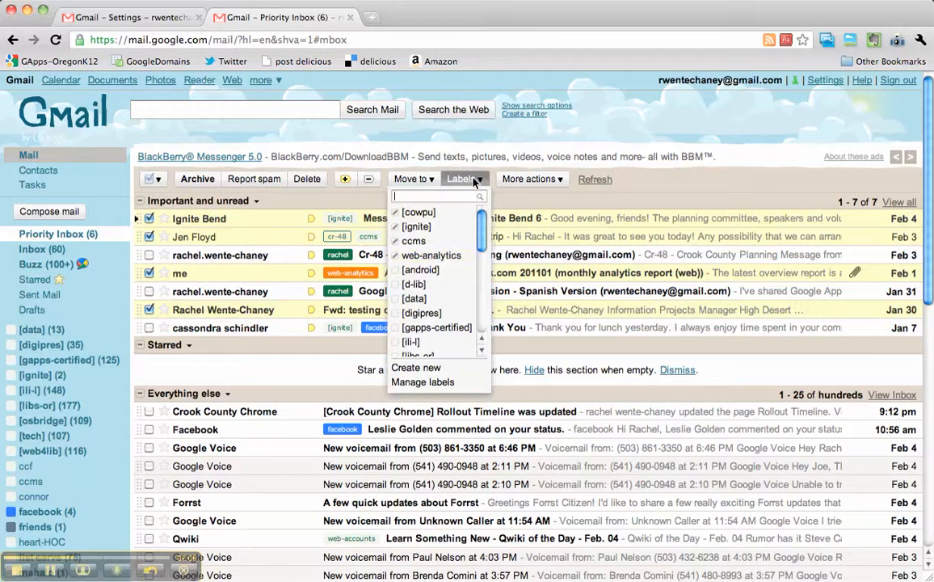
pyautogui.scroll(-5, 437, 275)
pyautogui.scroll(-3, 416, 303)
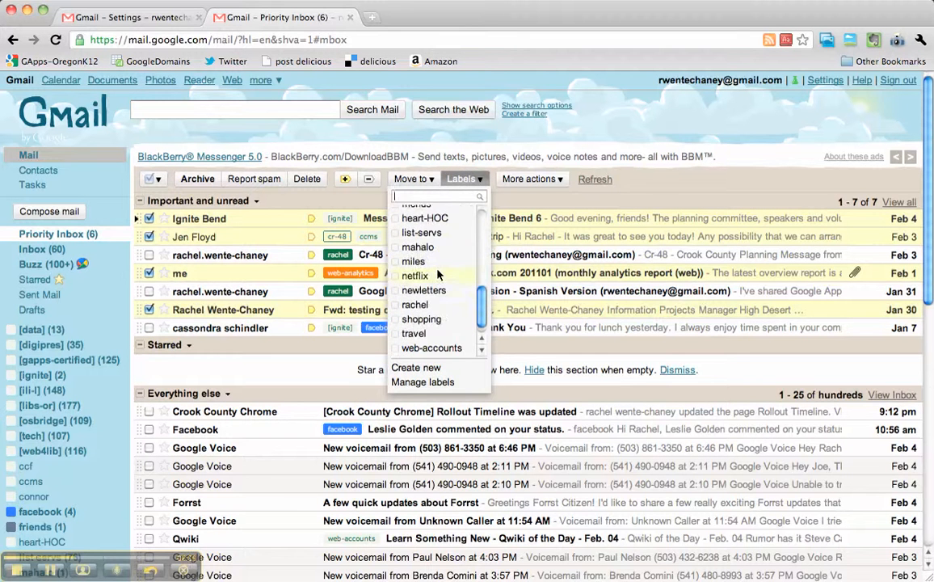
pyautogui.click(415, 305)
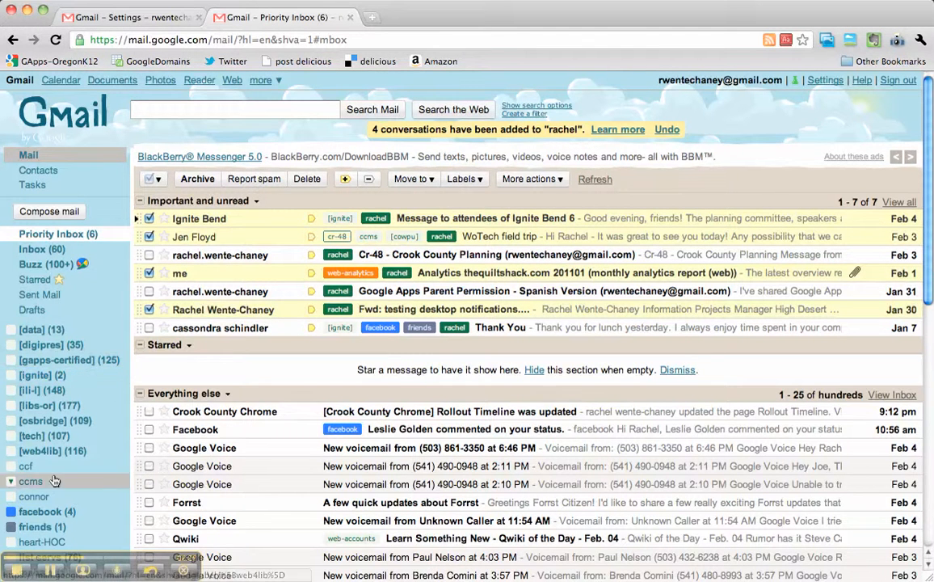
# - Set the color of the "ccms" label to dark blue with white text
pyautogui.scroll(-3, 55, 477)
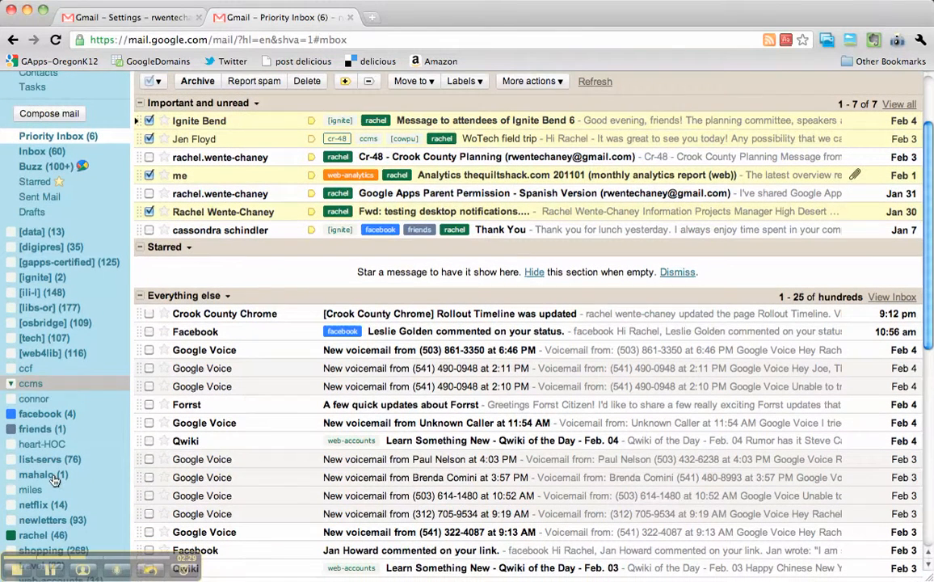
pyautogui.click(11, 388)
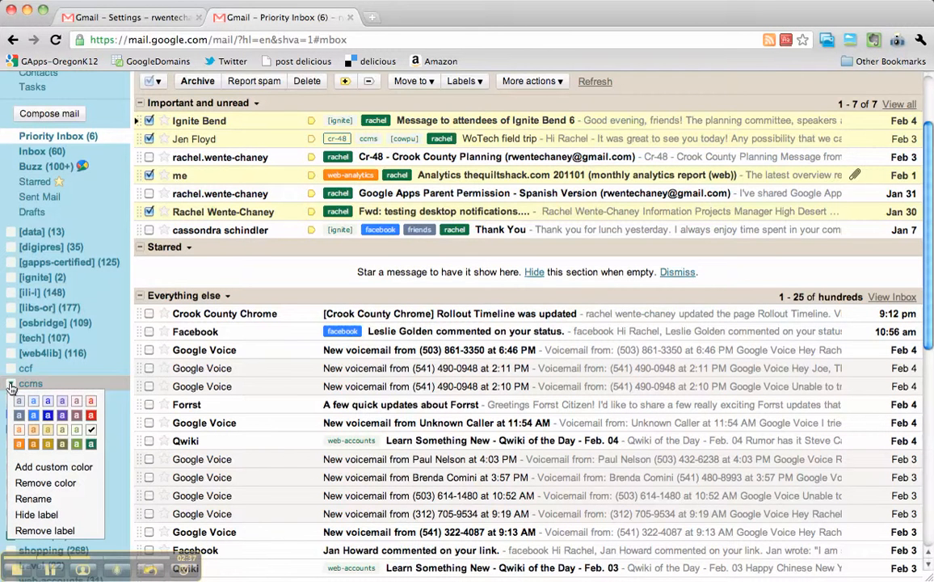
pyautogui.click(47, 417)
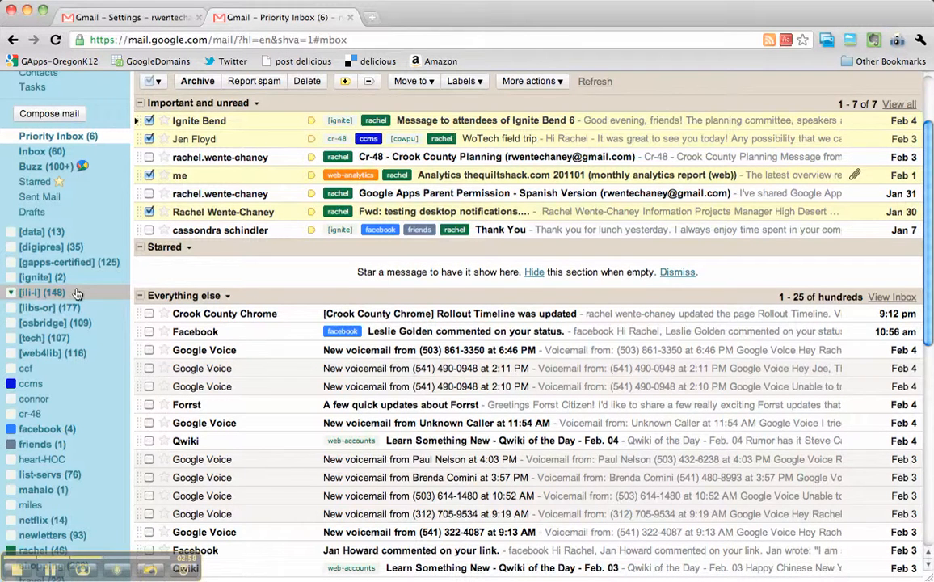
# - Deselect the four selected messages in the Important and unread section
pyautogui.scroll(2, 76, 293)
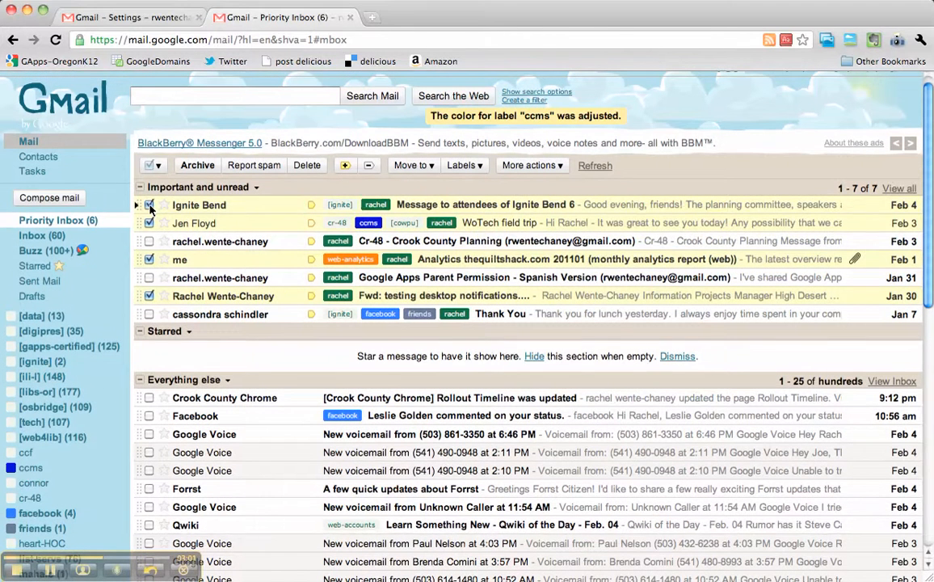
pyautogui.click(149, 206)
pyautogui.click(148, 223)
pyautogui.click(149, 259)
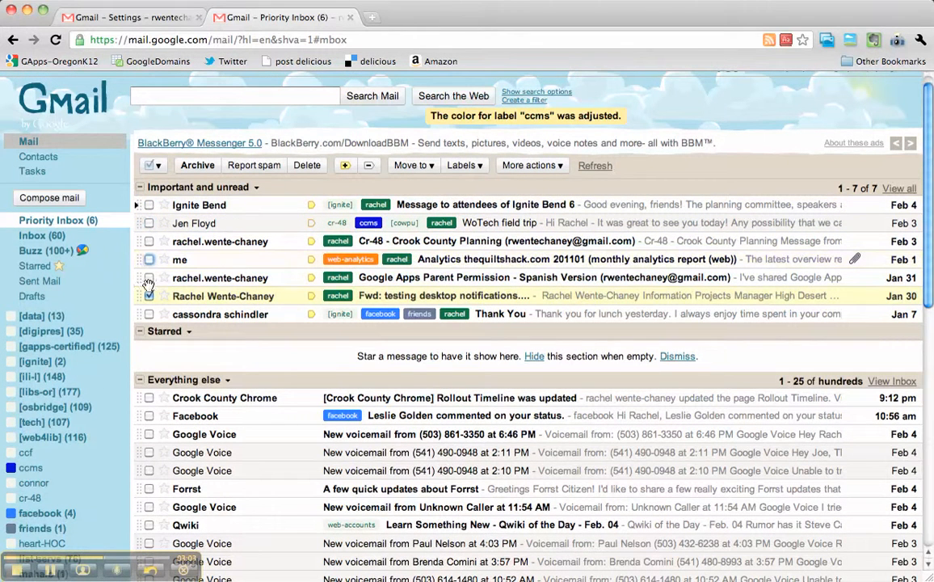
pyautogui.click(149, 295)
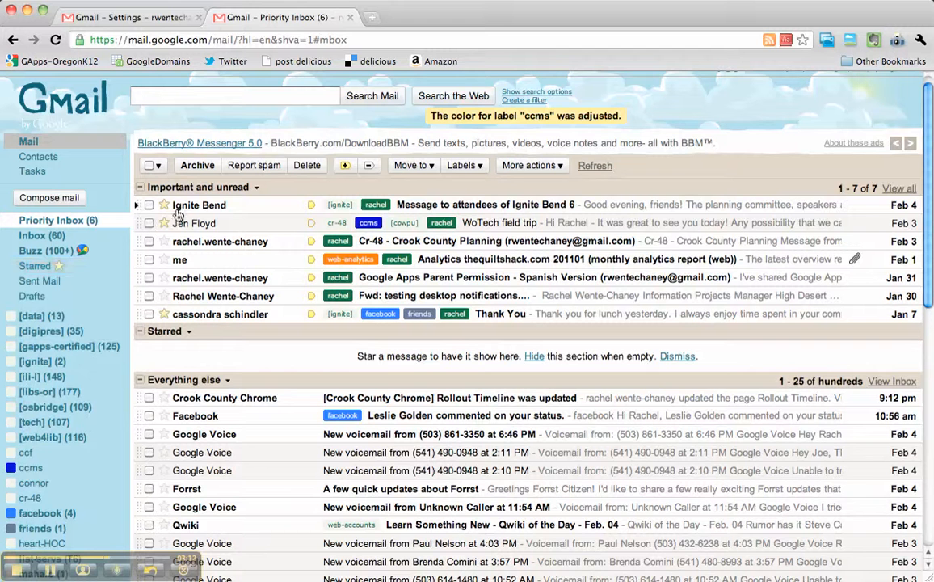
# - View the list of starred messages and return to the Priority Inbox
pyautogui.click(47, 265)
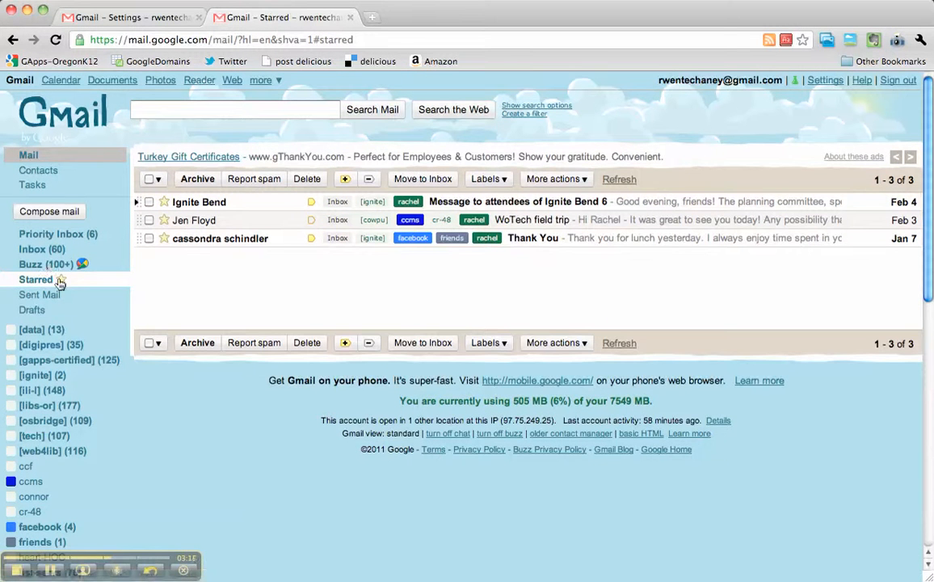
pyautogui.click(31, 155)
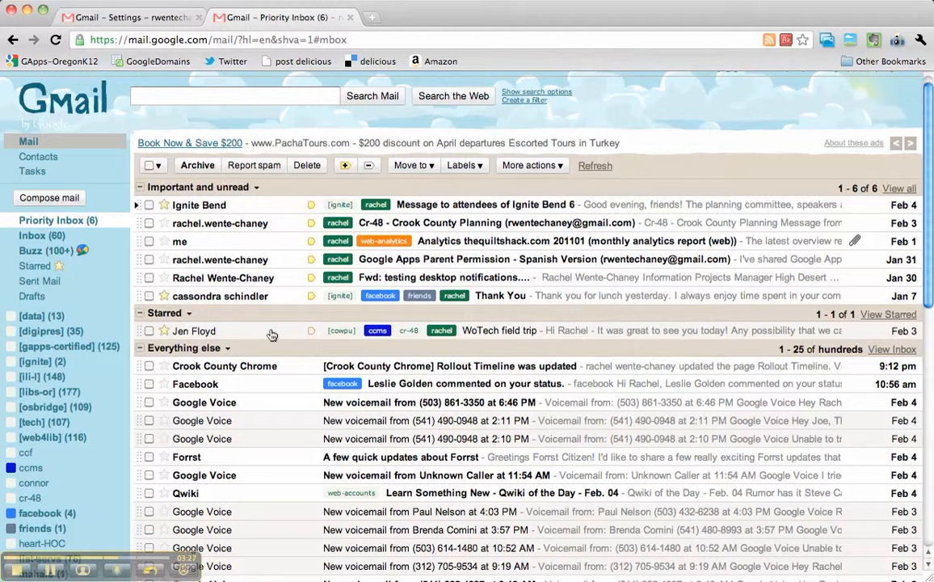
# - Search all mail for the contact's first name and look through the matching messages
pyautogui.click(222, 97)
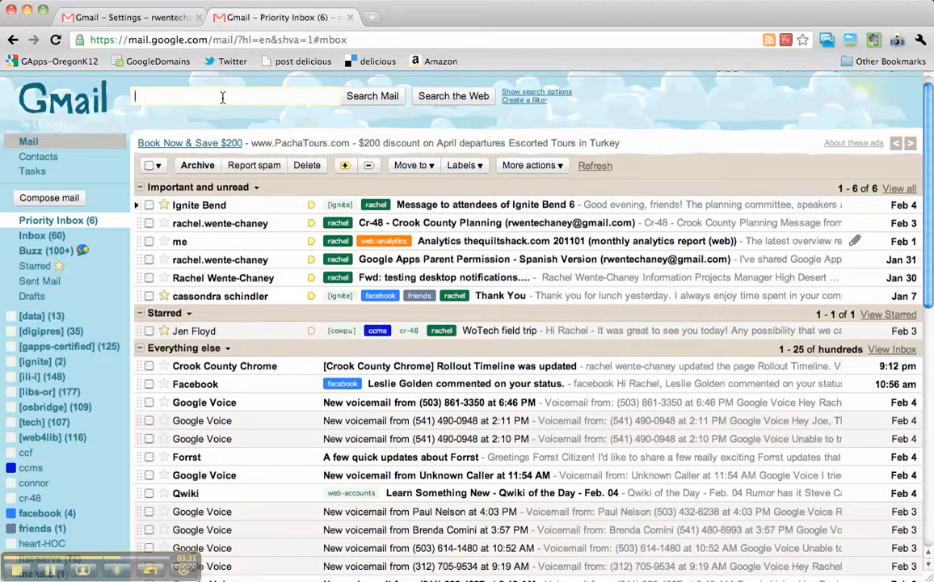
pyautogui.write('connor')
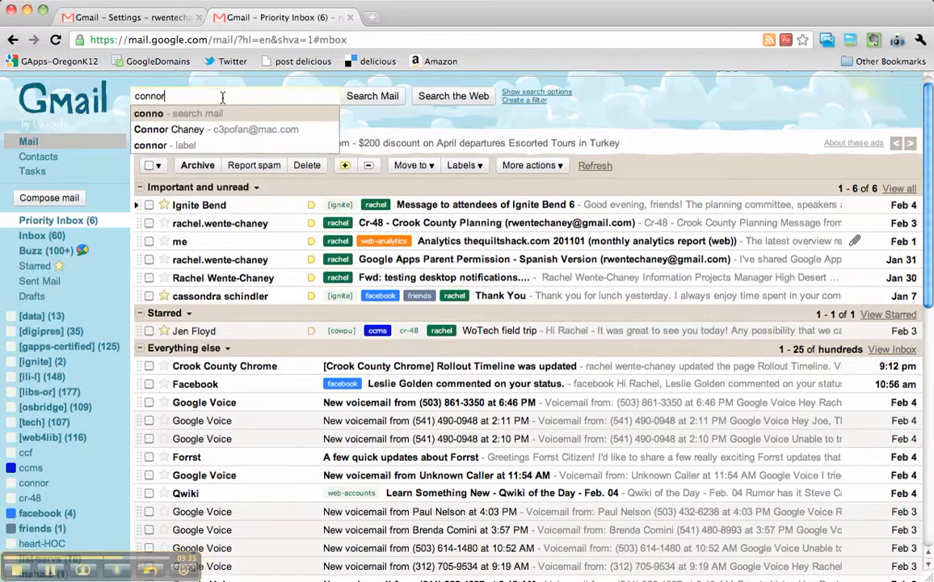
pyautogui.press('Return')
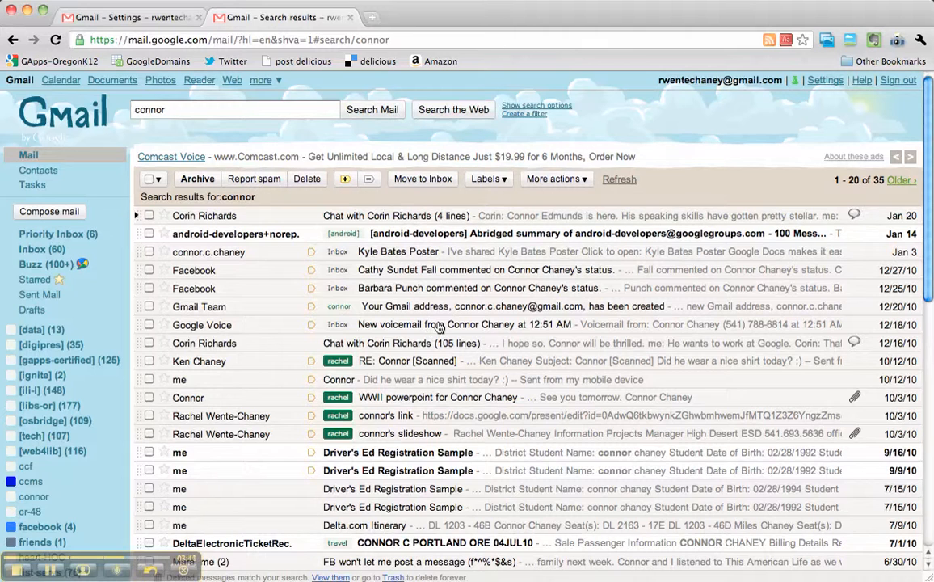
pyautogui.scroll(-3, 437, 326)
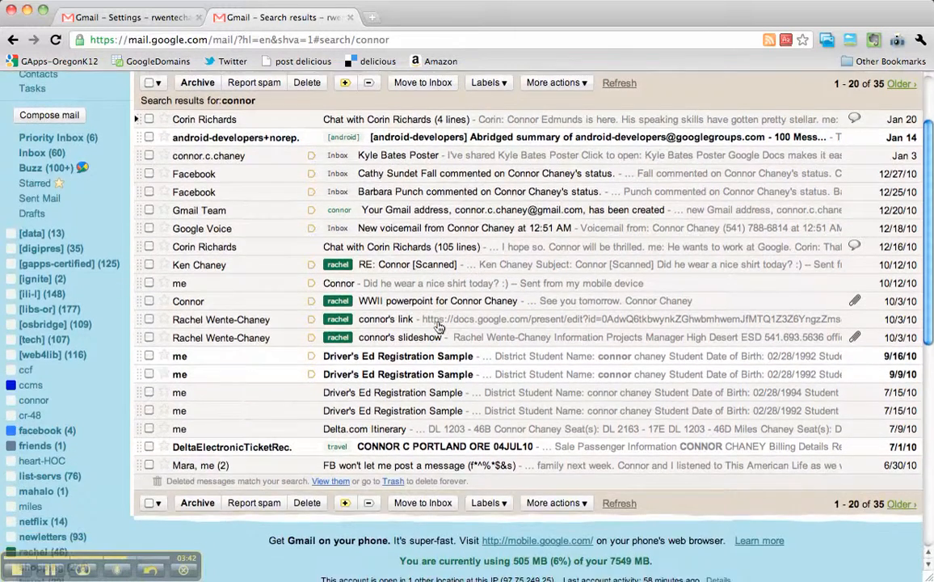
pyautogui.scroll(3, 438, 326)
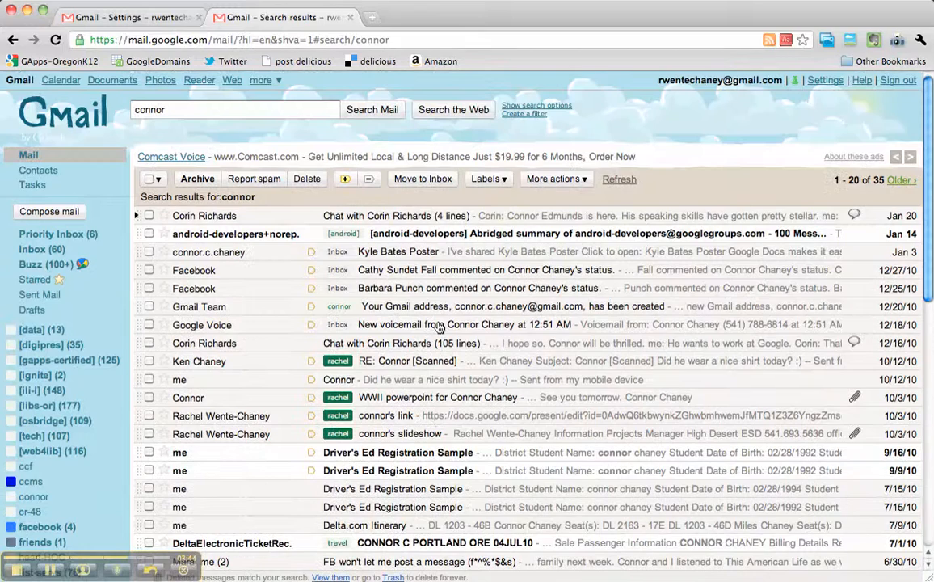
# - Narrow the mail search to messages sent by that contact by putting the from: operator before the first name
pyautogui.click(134, 110)
pyautogui.write('from:')
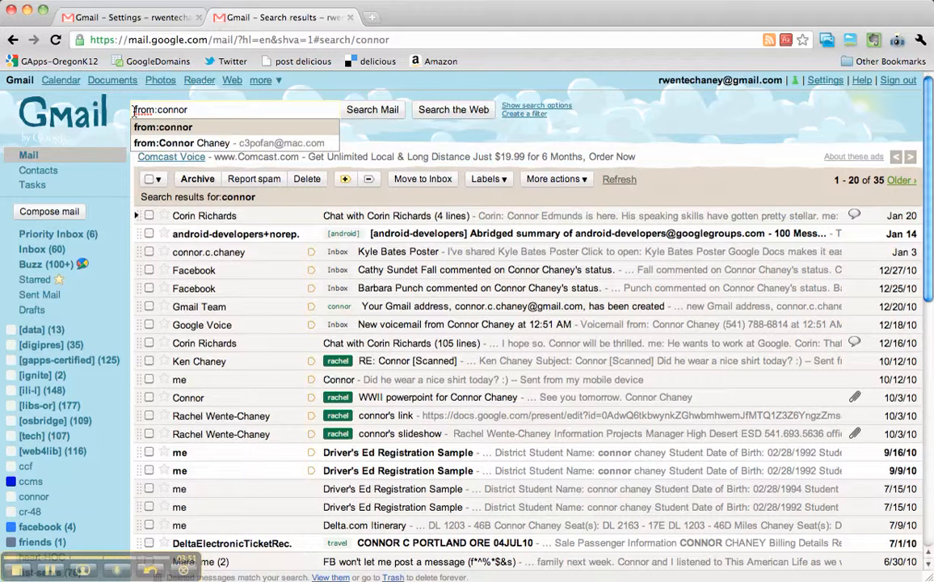
pyautogui.press('Return')
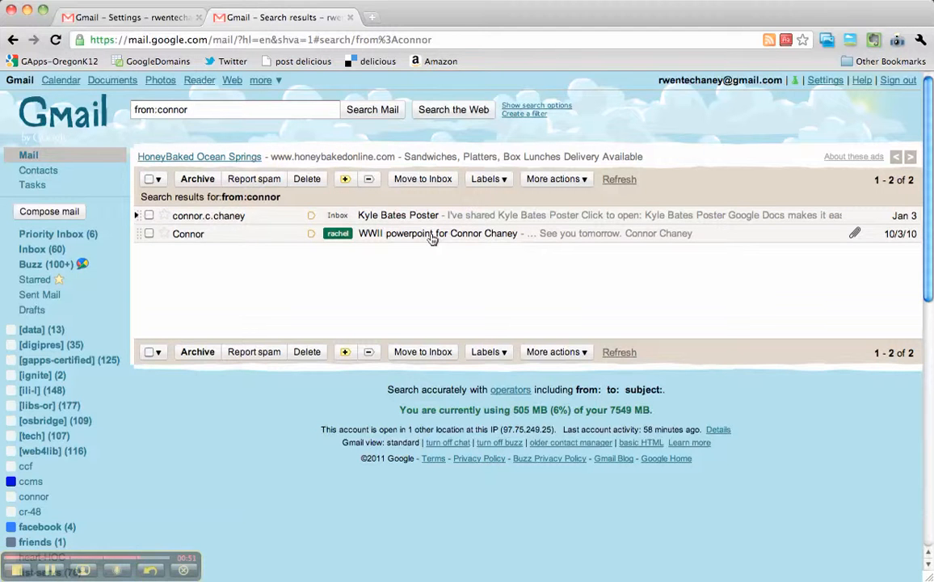
pyautogui.click(5, 577)
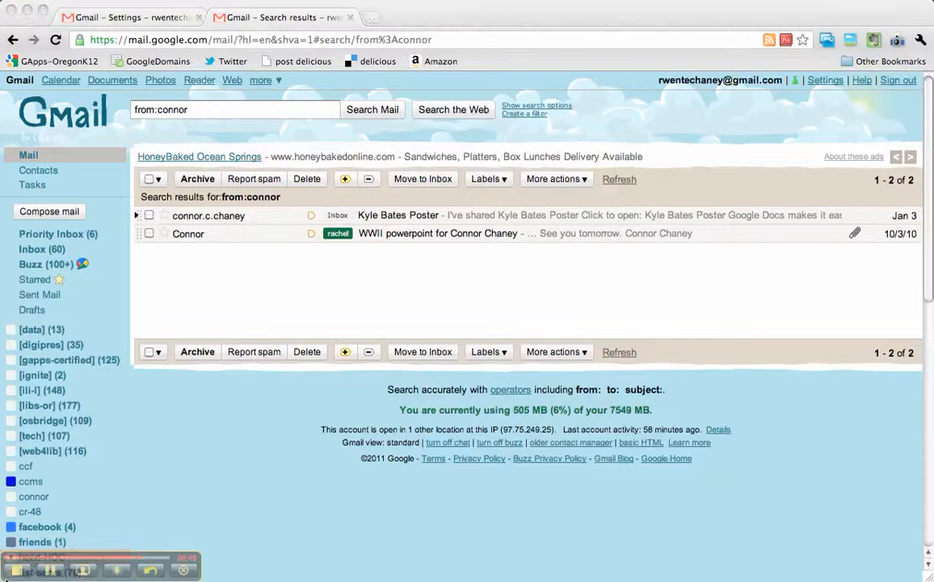